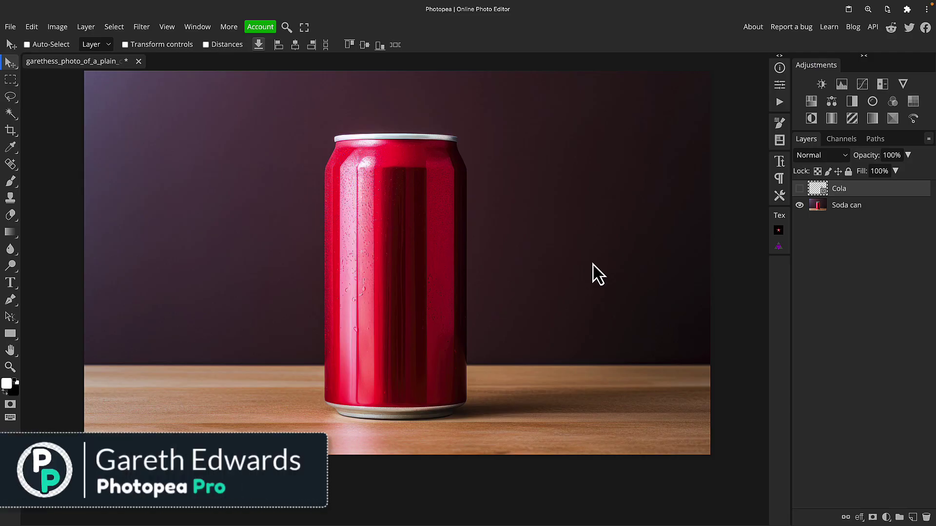
Make the Cola logo layer visible, drag it onto the red can, and zoom in
click(799, 189)
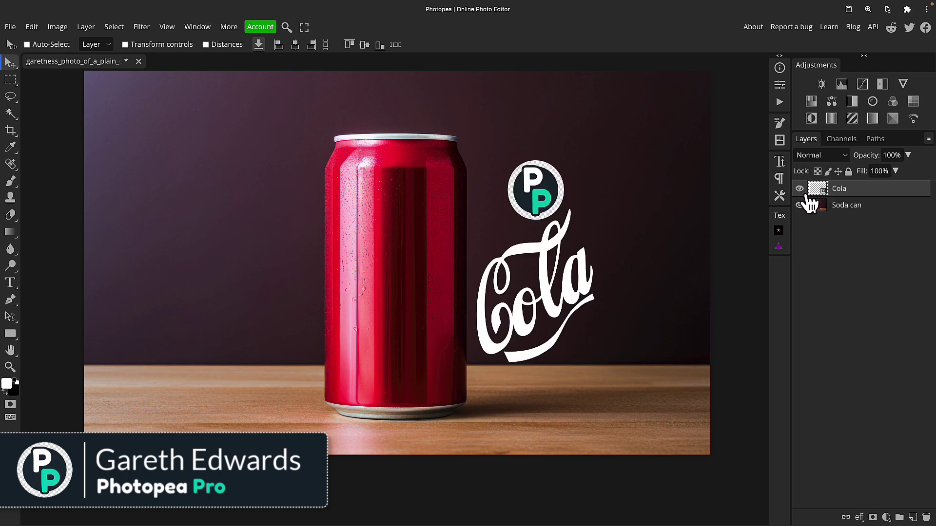
mouse_move(552, 311)
mouse_down()
mouse_move(474, 305)
mouse_move(411, 330)
mouse_move(408, 315)
mouse_move(490, 341)
mouse_move(560, 320)
mouse_up()
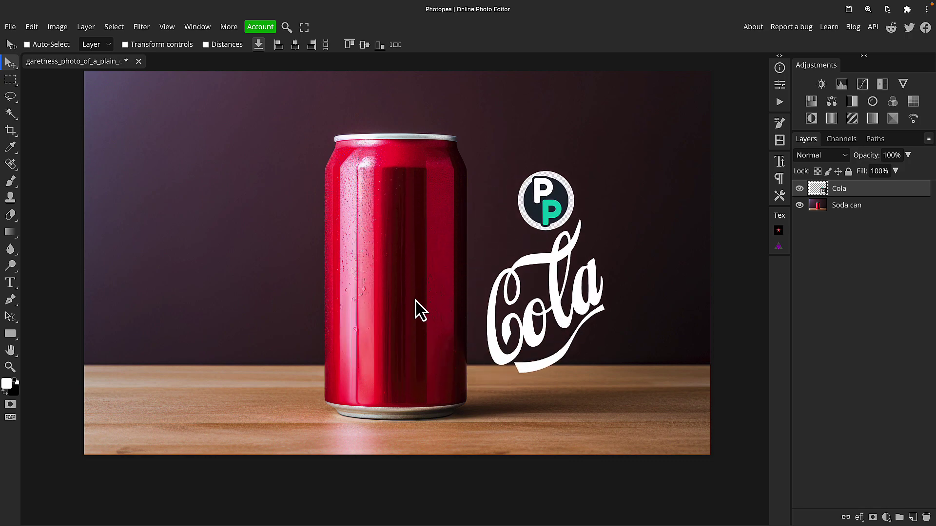
key(z)
click(407, 287)
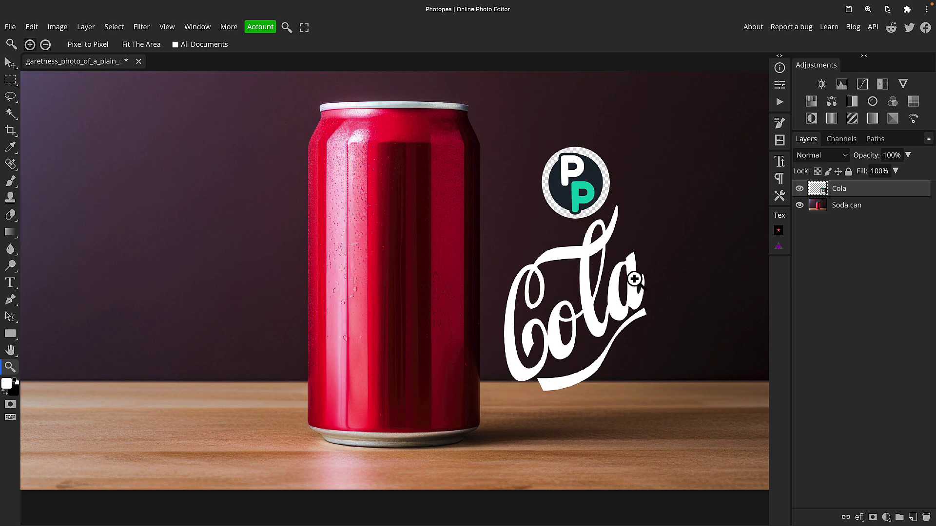
Position the Cola logo on the can front and try Multiply and Screen blend modes
key(v)
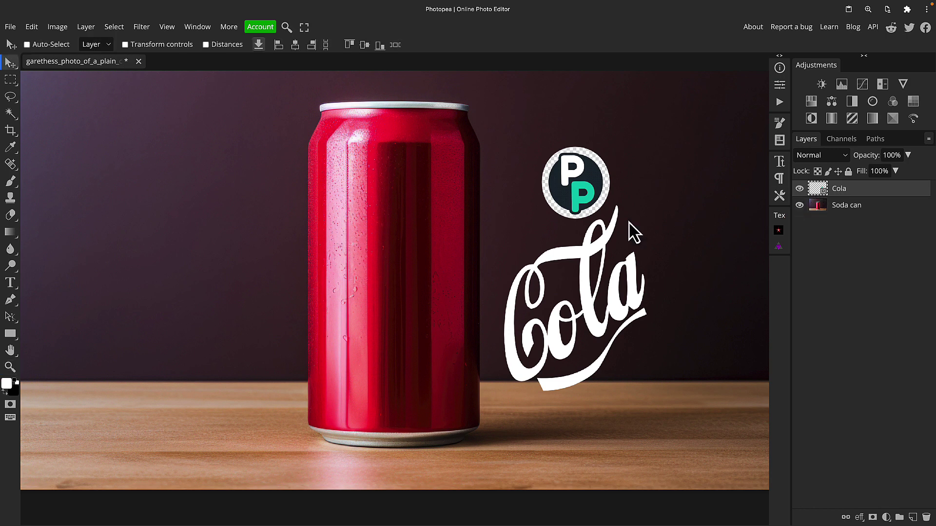
drag(588, 297, 404, 304)
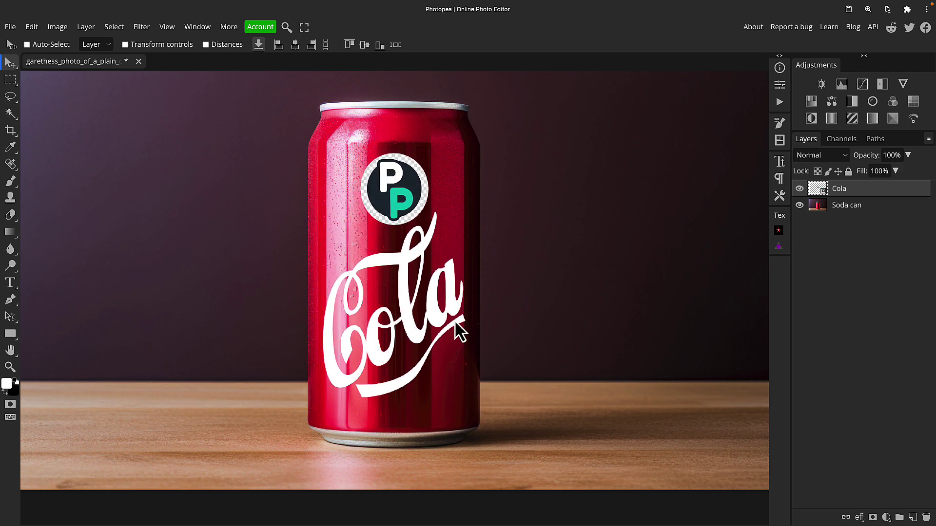
click(828, 156)
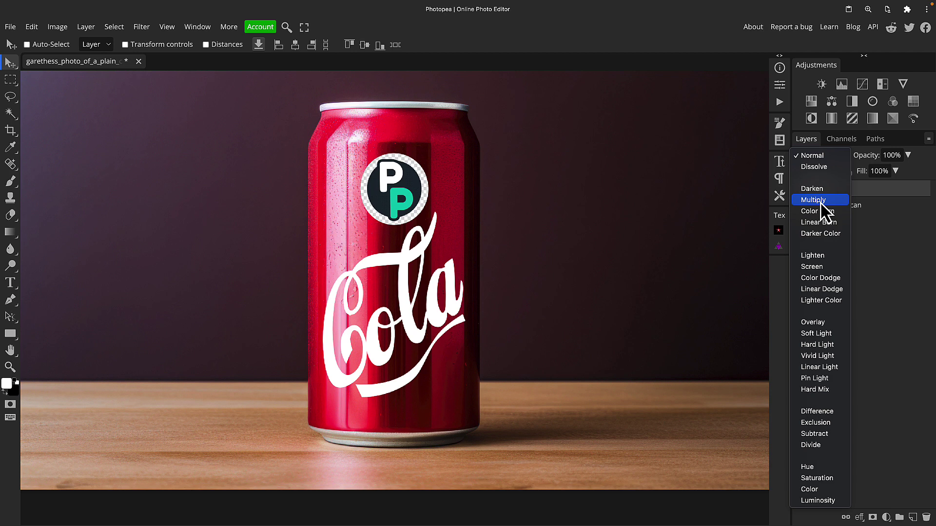
click(822, 200)
click(826, 157)
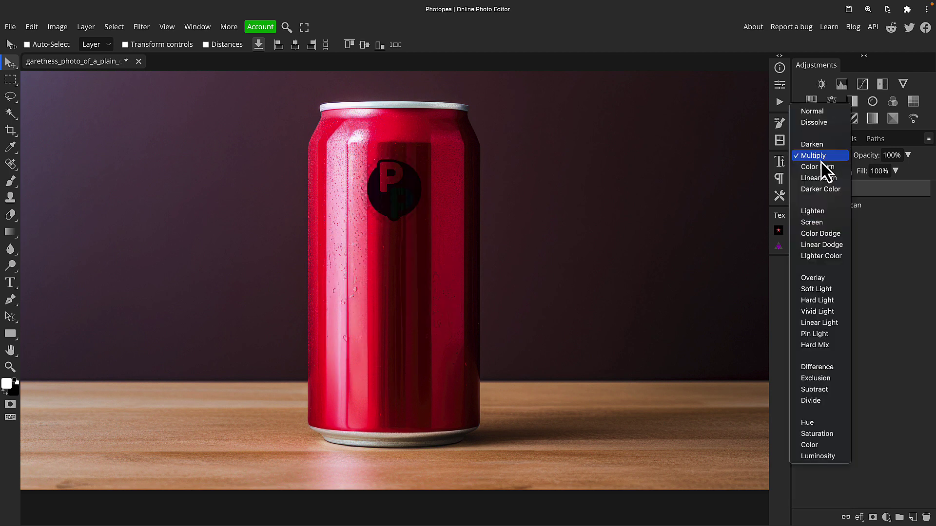
click(815, 227)
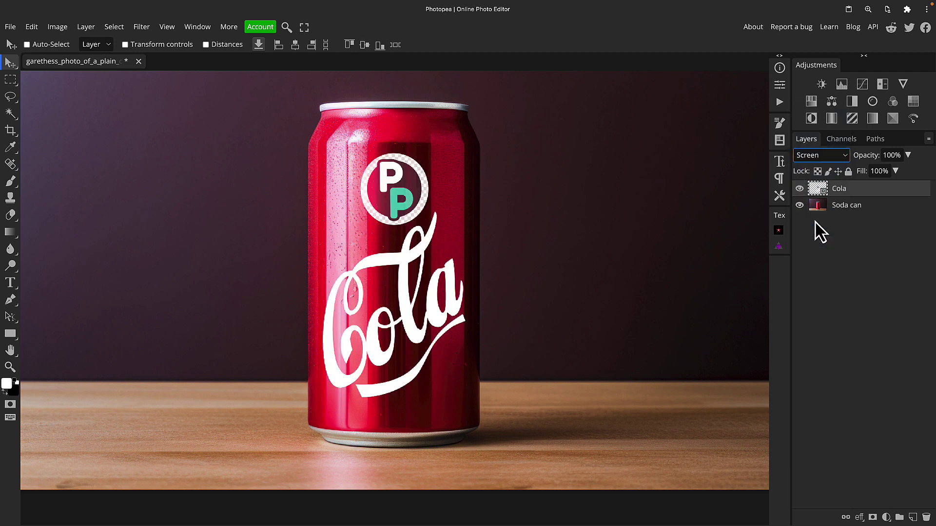
Try Overlay, Hard Light, Soft Light and Linear Light on the logo, then return to Normal
click(829, 157)
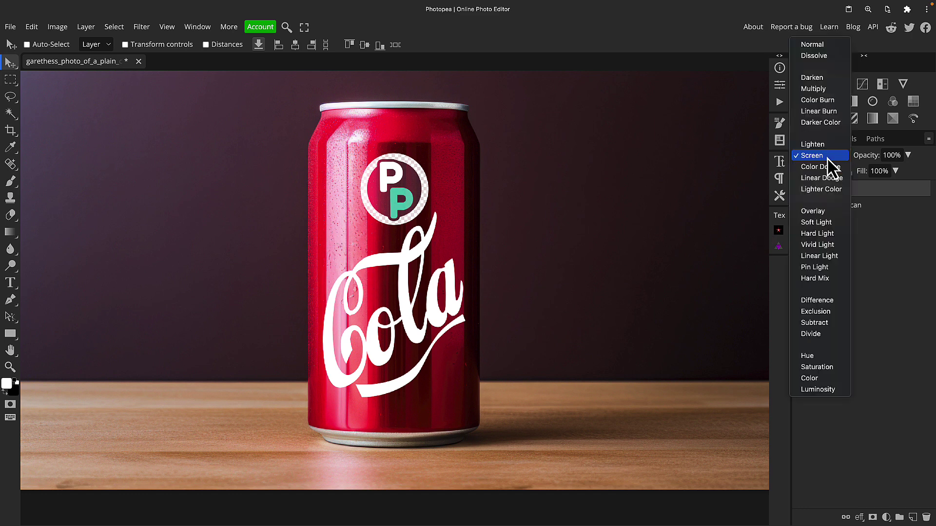
click(821, 213)
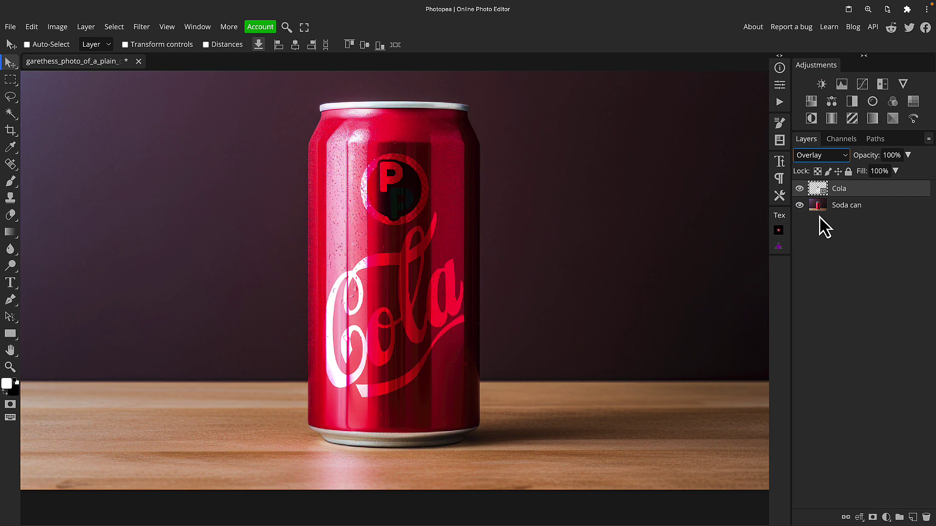
click(831, 152)
click(821, 179)
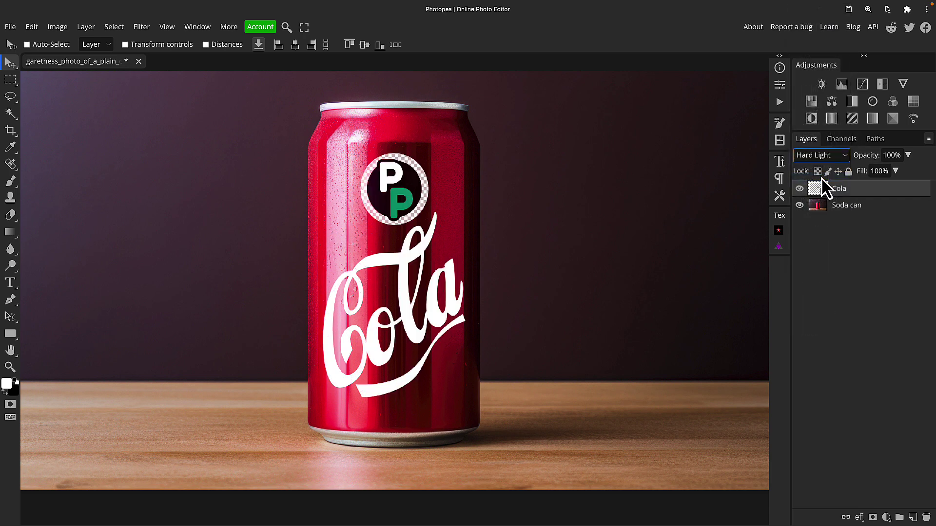
click(832, 156)
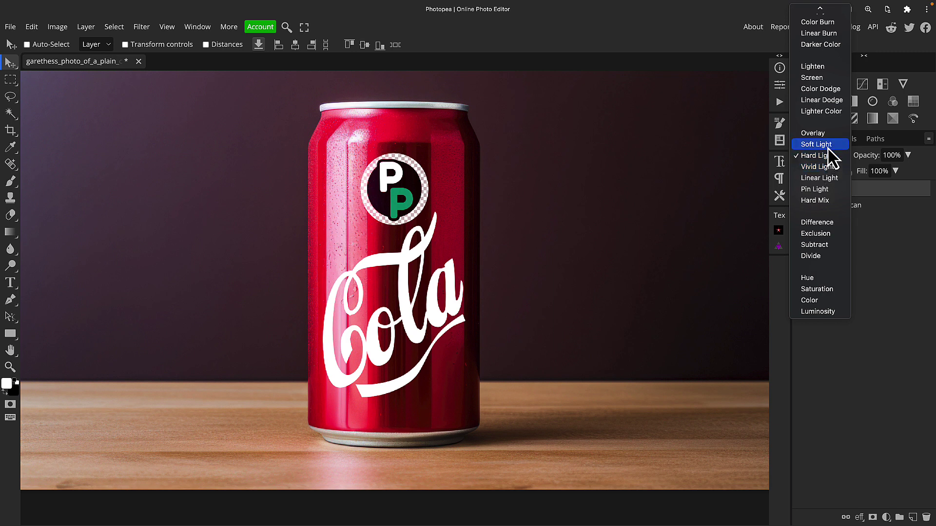
click(827, 145)
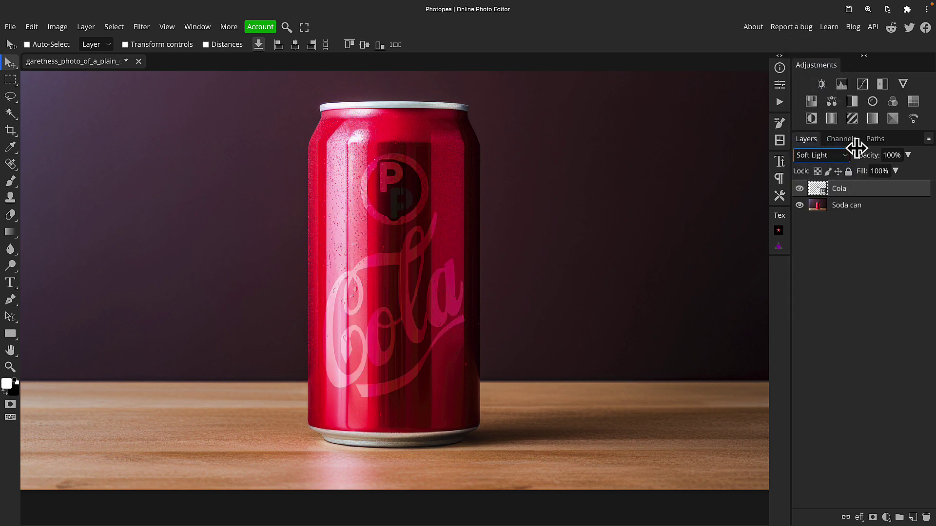
click(827, 156)
click(820, 190)
click(814, 159)
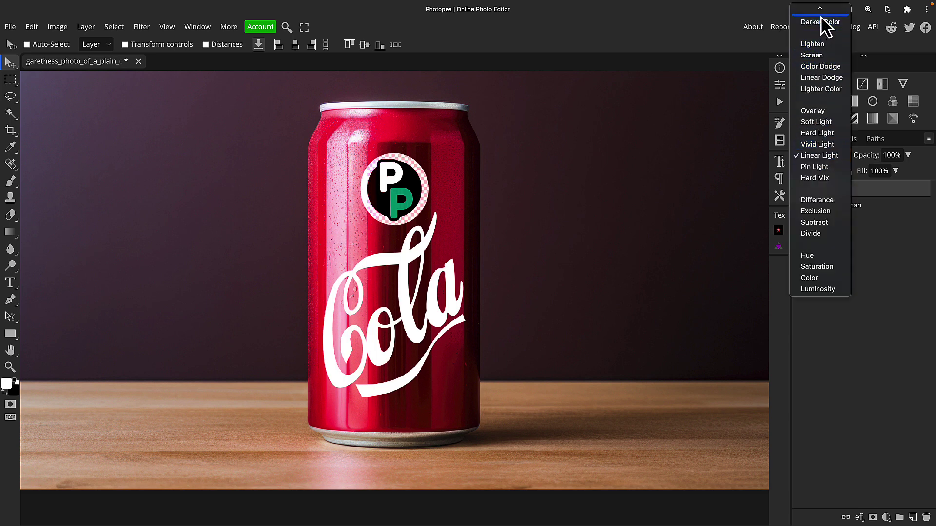
scroll(823, 20, up, 3)
click(813, 11)
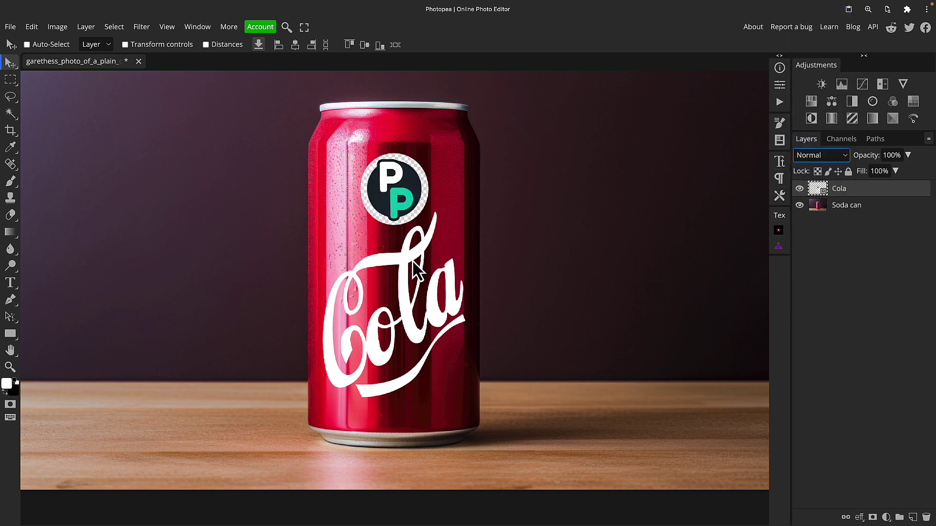
Copy a rectangular selection of the whole Soda can into a new layer
click(820, 207)
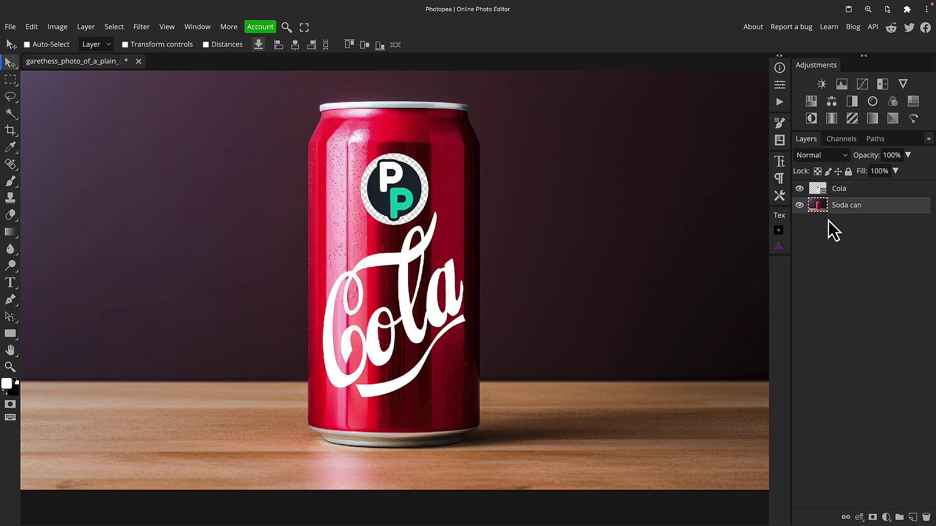
key(m)
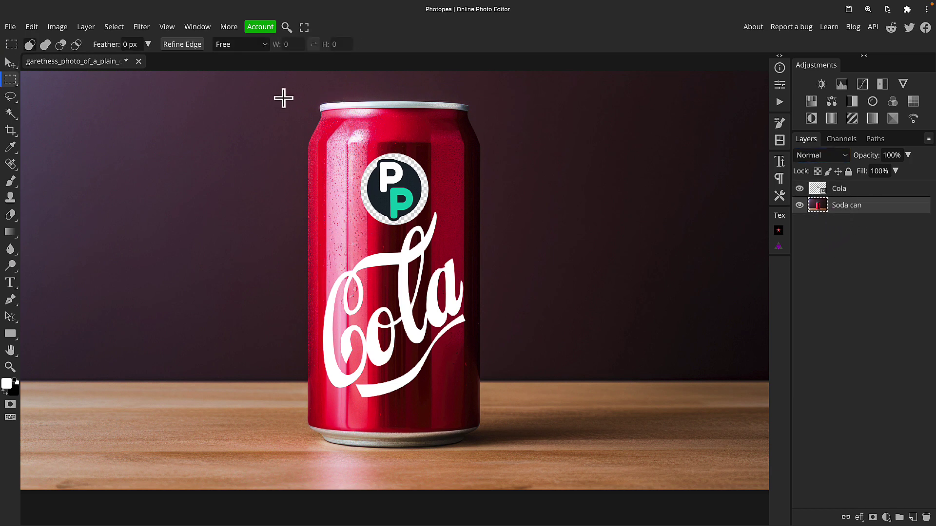
drag(270, 87, 520, 460)
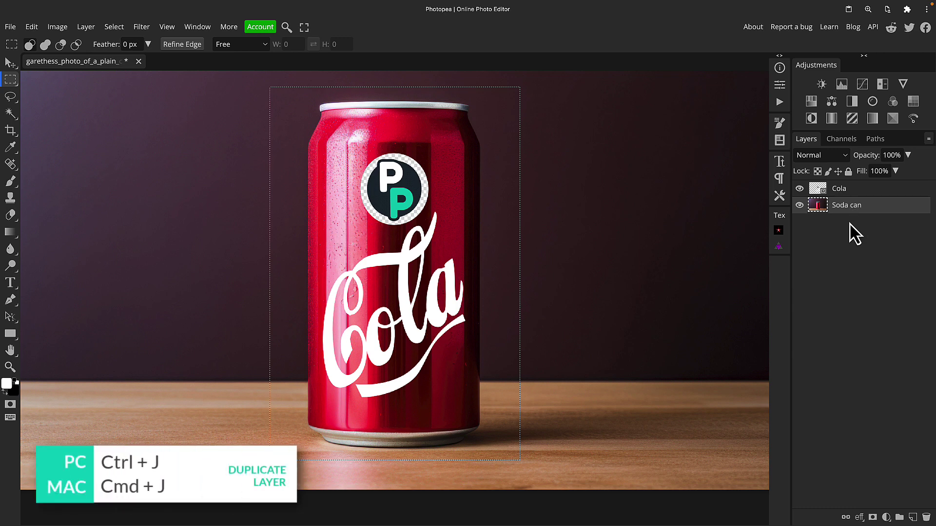
key(ctrl+j)
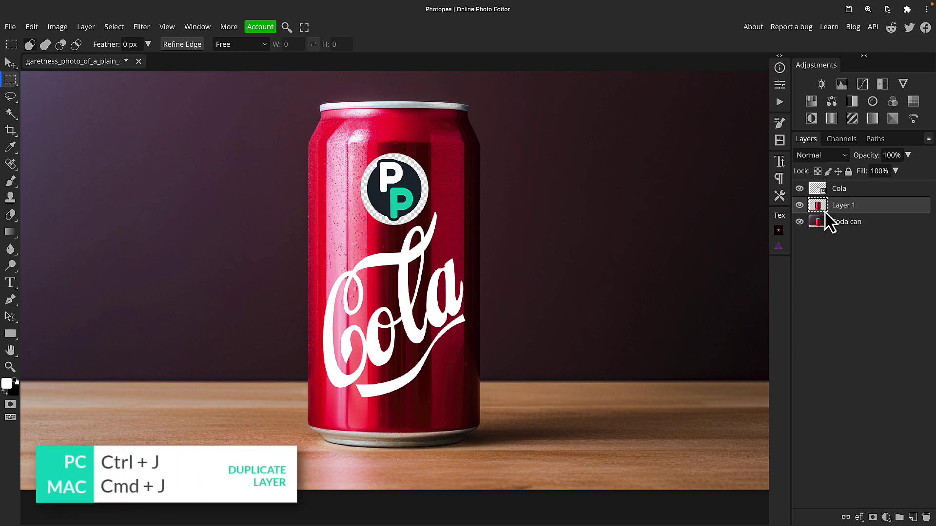
Rename the new layer 'can texture' and move it above the Cola layer
double_click(840, 206)
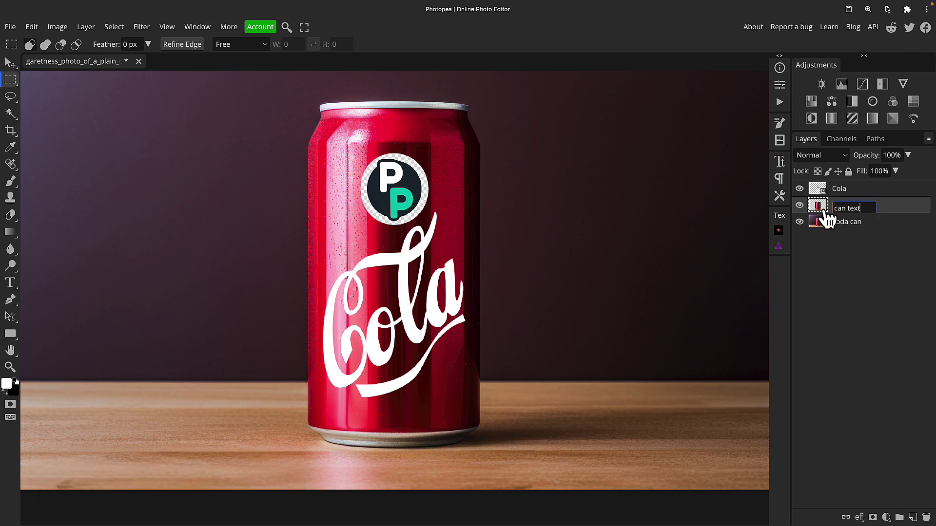
key(Return)
drag(821, 213, 826, 188)
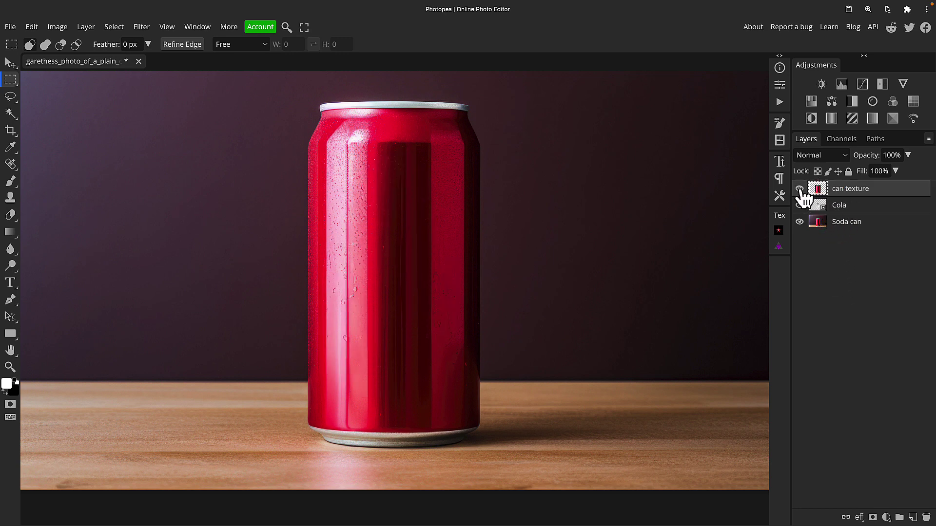
click(799, 189)
click(799, 189)
Convert can texture to a smart object and clip it to the Cola layer
right_click(887, 198)
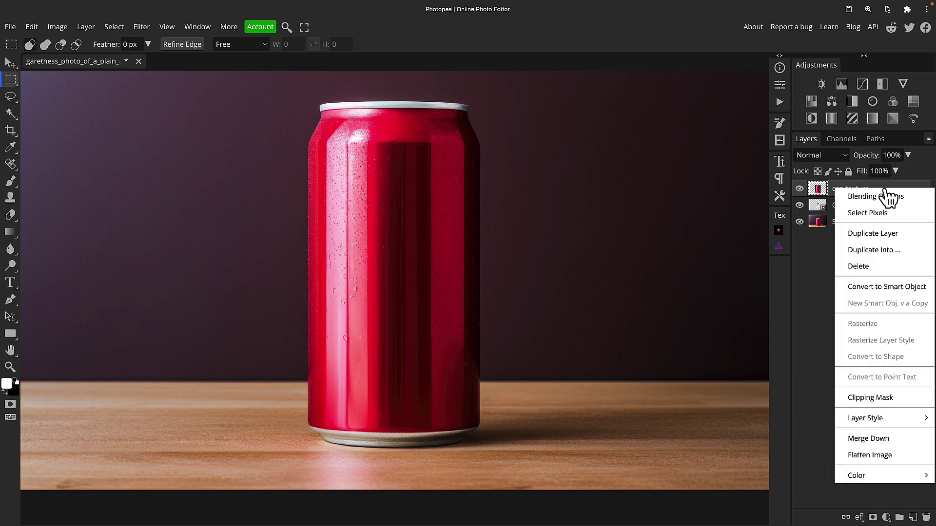
click(871, 288)
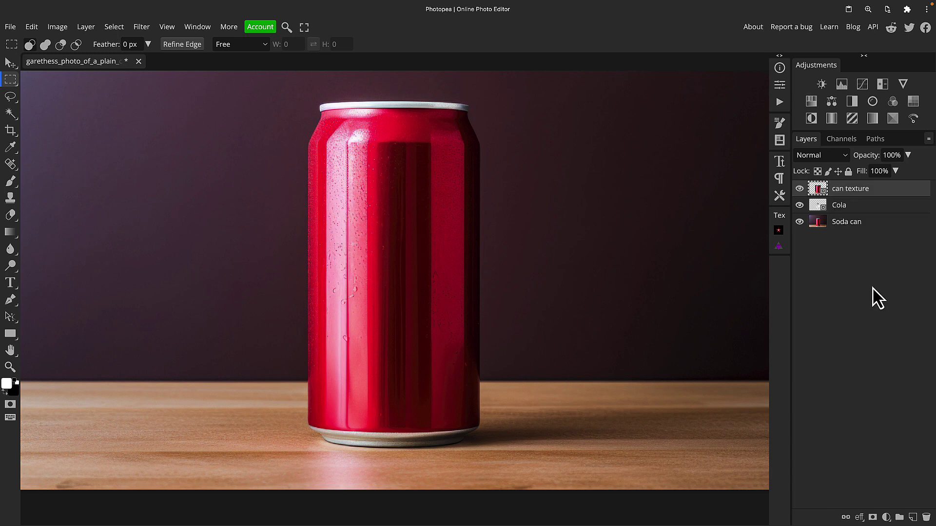
alt+click(819, 197)
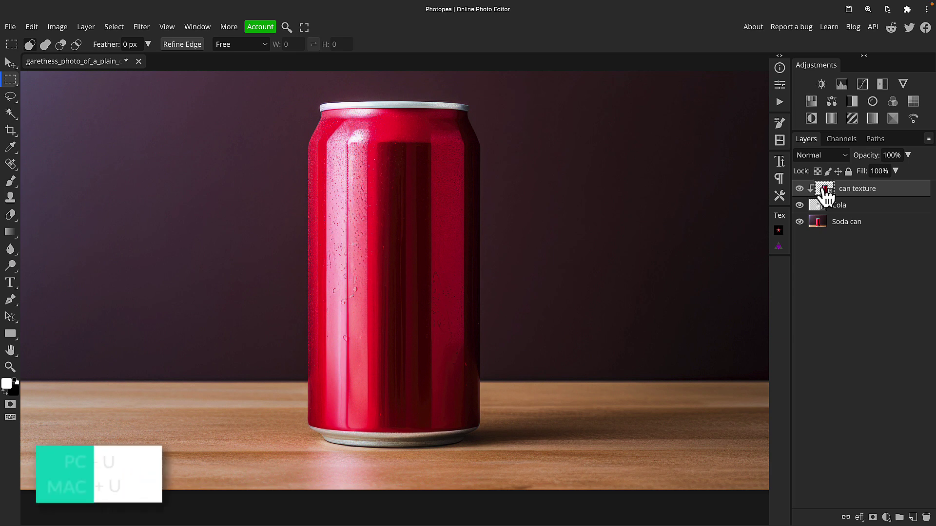
Apply Hue/Saturation to the can texture with Saturation at -100
key(ctrl+u)
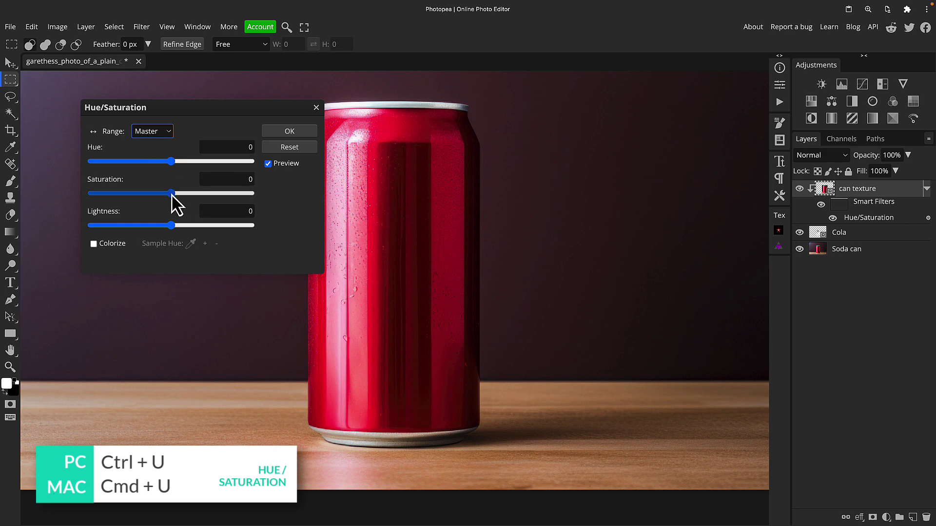
drag(174, 202, 157, 203)
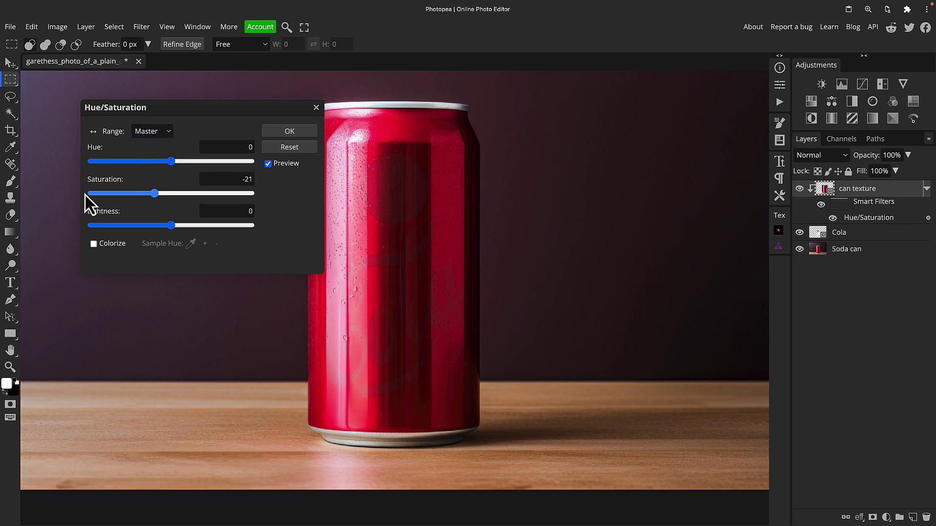
drag(85, 194, 91, 194)
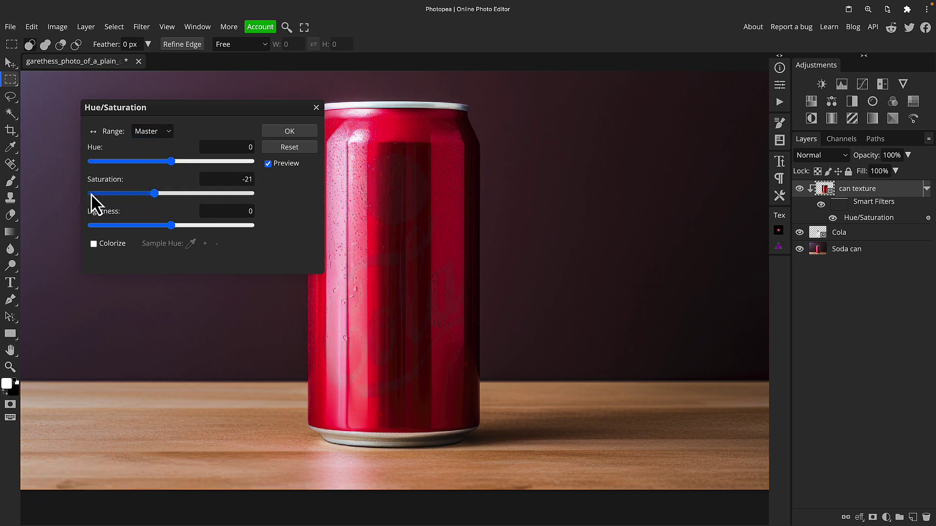
click(292, 131)
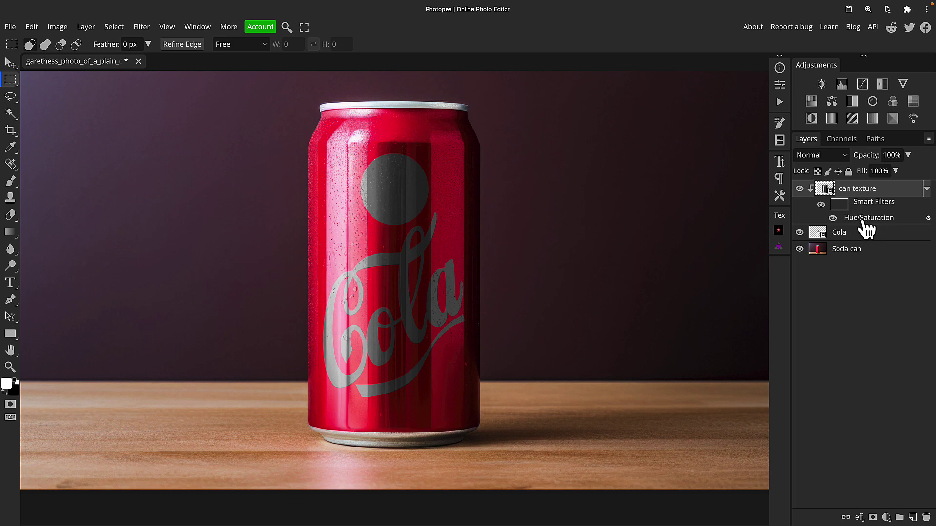
Release and re-clip the can texture to Cola, undo a stray duplicate, and open its blend modes
click(800, 189)
click(799, 188)
key(ctrl+alt+g)
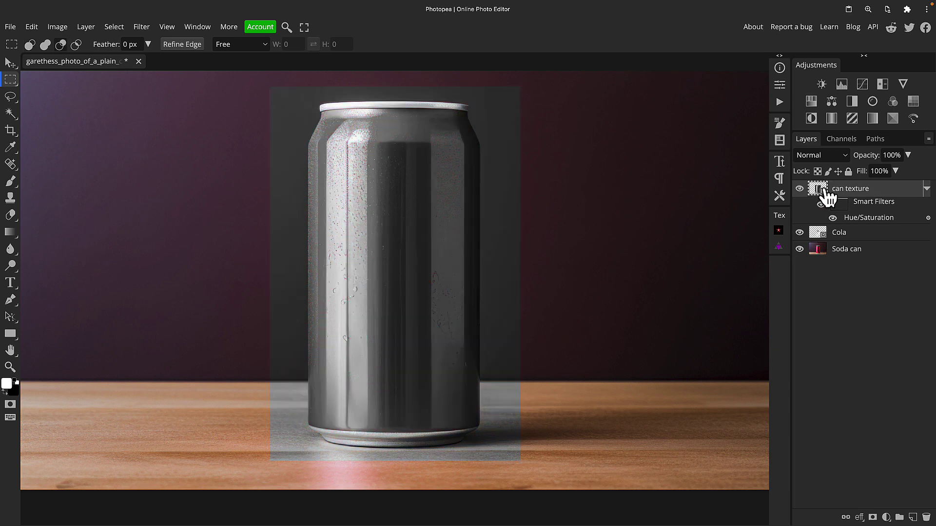
key(ctrl+j)
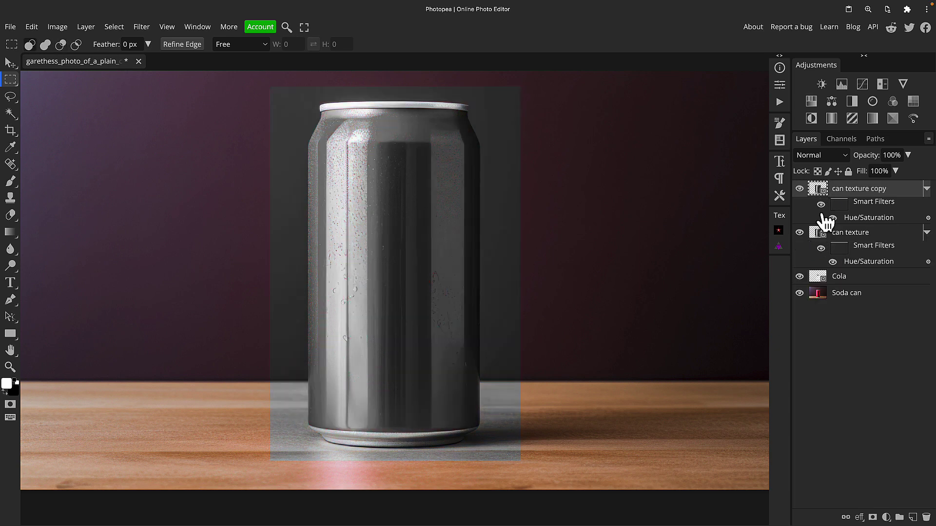
key(ctrl+z)
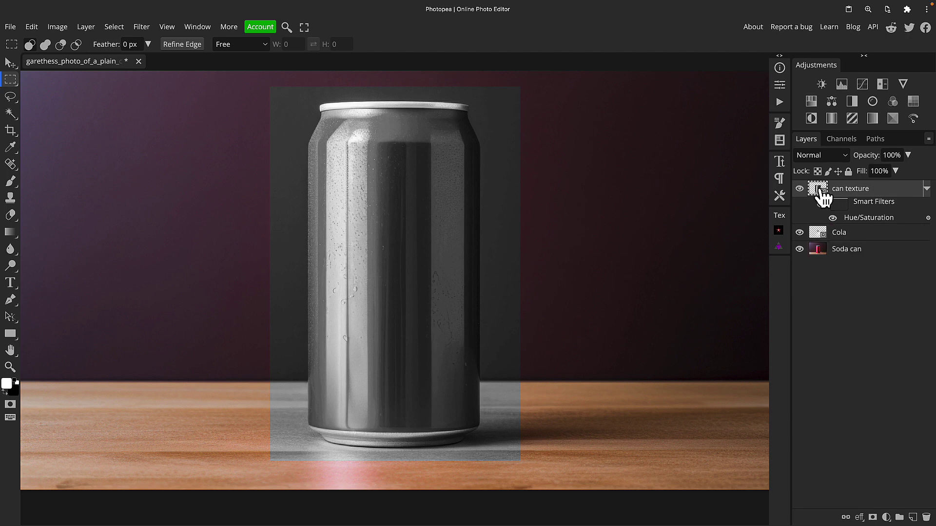
key(ctrl+alt+g)
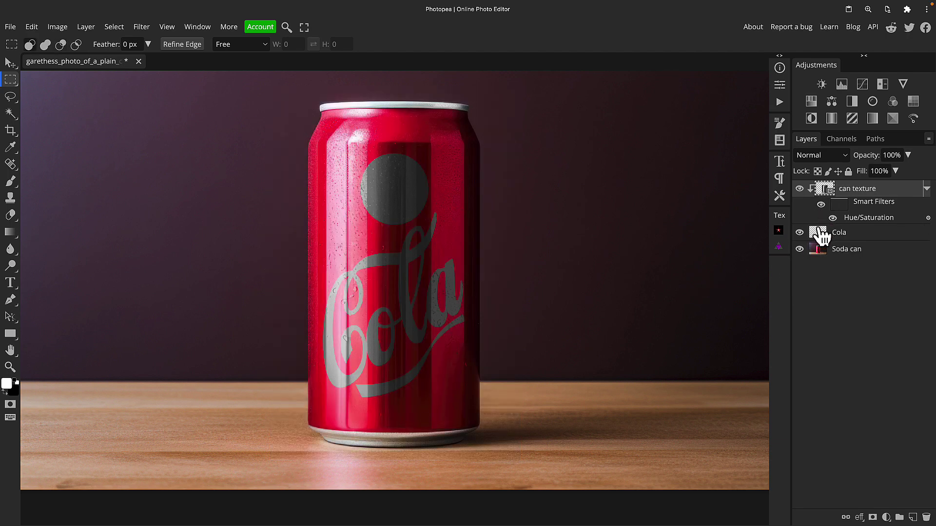
click(836, 164)
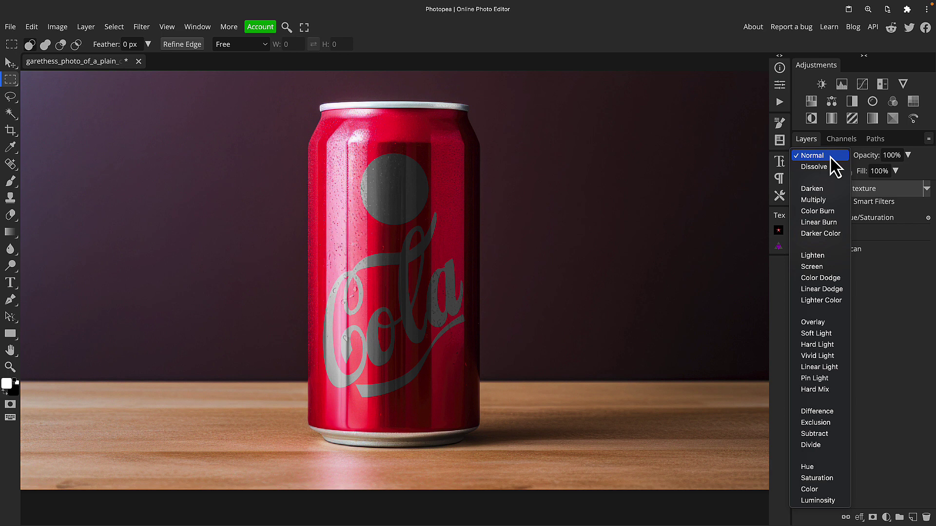
Set the can texture to Hard Light and zoom in on the logo and back out
click(817, 344)
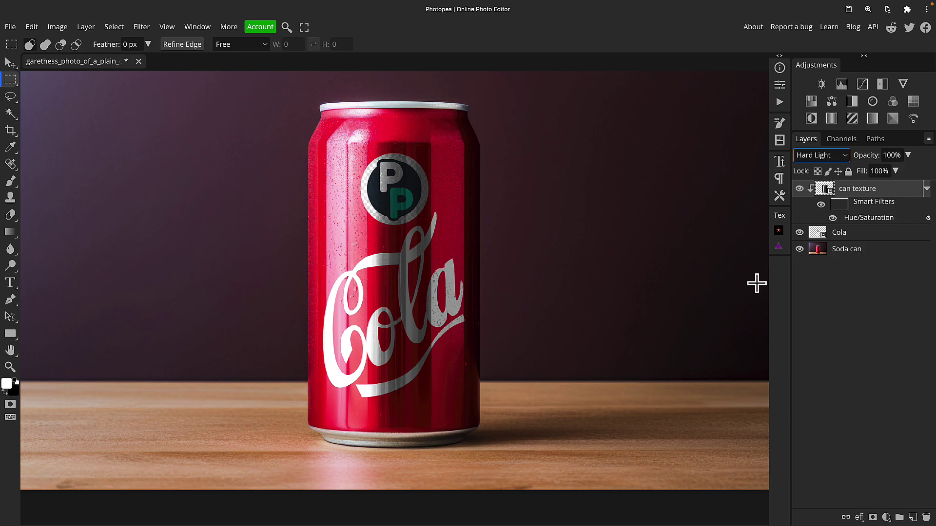
key(z)
click(414, 294)
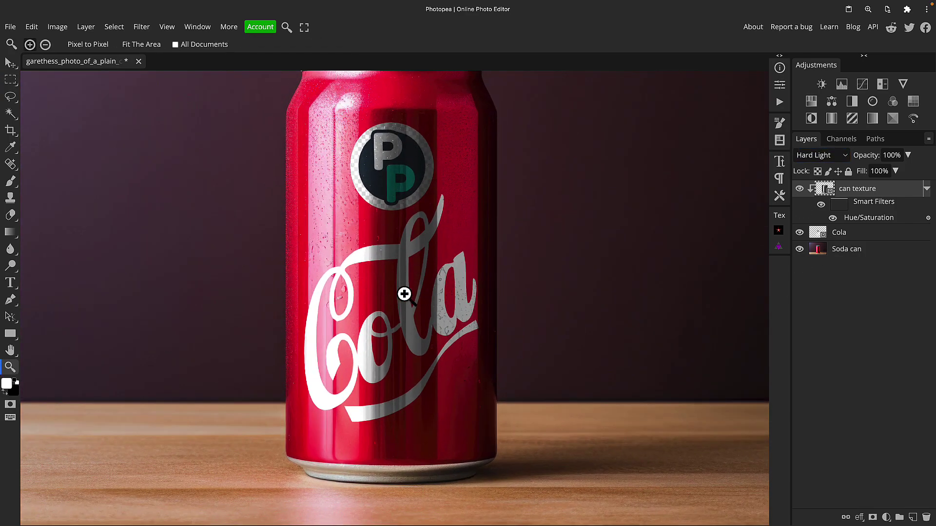
alt+click(403, 293)
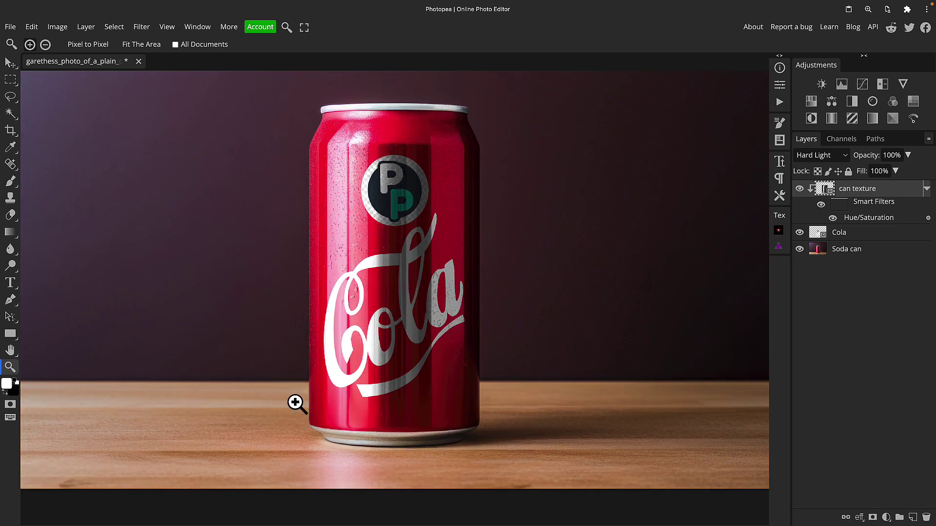
Toggle the can texture and Cola layers' visibility to compare, leaving Cola selected
click(799, 189)
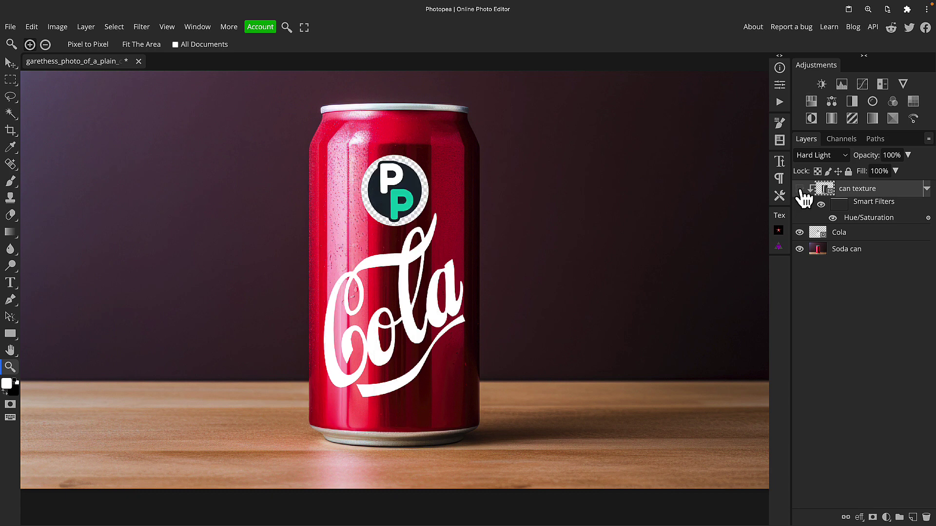
click(799, 189)
click(799, 189)
click(799, 189)
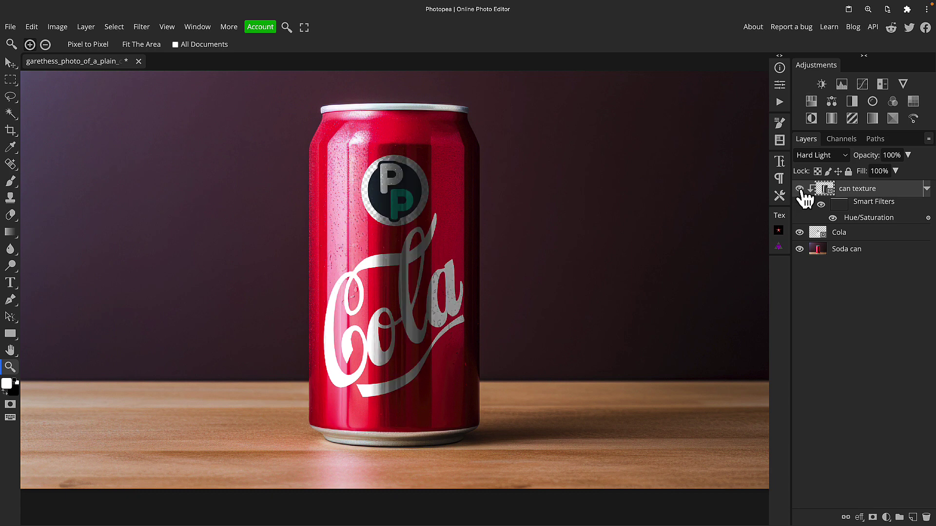
click(800, 232)
click(800, 233)
click(811, 236)
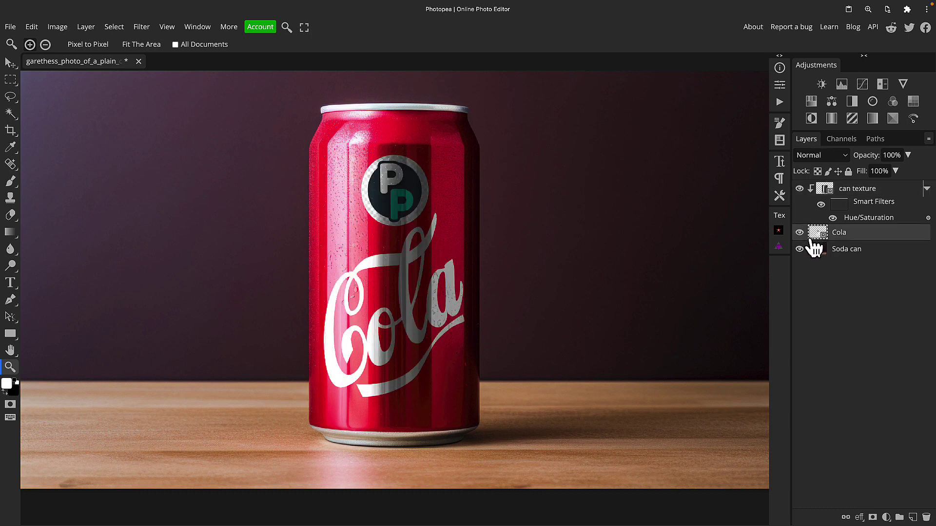
Centre the Cola lettering and PP logo on the can using the centre smart guide
key(v)
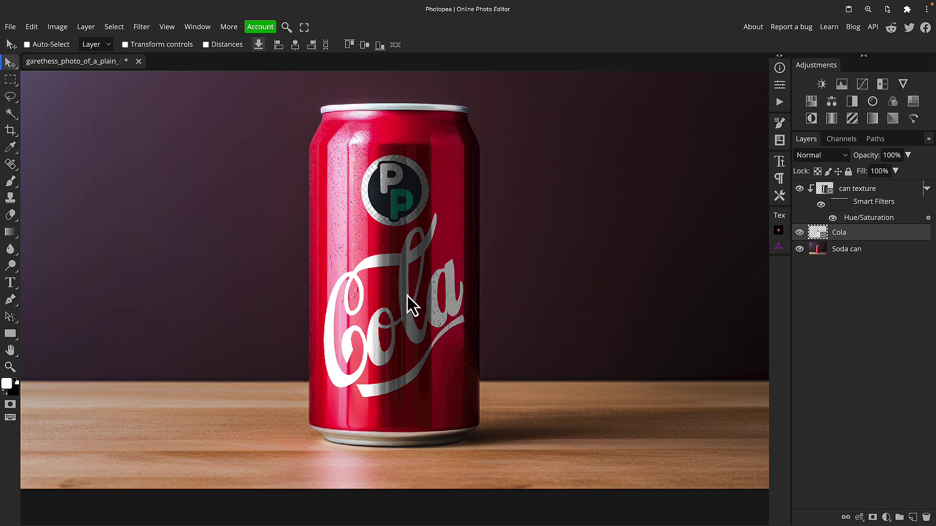
mouse_move(408, 306)
mouse_down()
mouse_move(403, 314)
mouse_move(414, 314)
mouse_move(409, 288)
mouse_move(401, 299)
mouse_move(405, 309)
mouse_move(408, 292)
mouse_move(410, 313)
mouse_up()
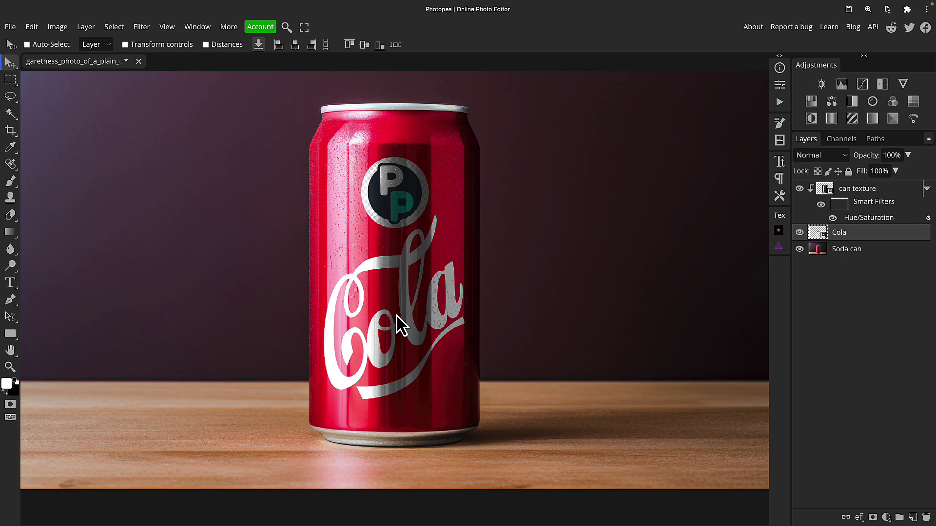
mouse_move(397, 324)
mouse_down()
mouse_move(397, 311)
mouse_move(400, 335)
mouse_move(408, 314)
mouse_move(399, 319)
mouse_up()
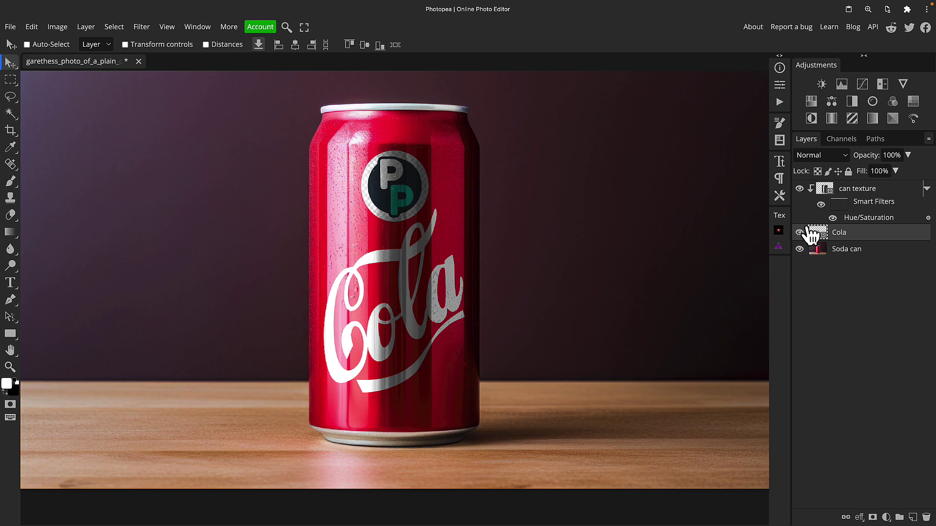
click(825, 190)
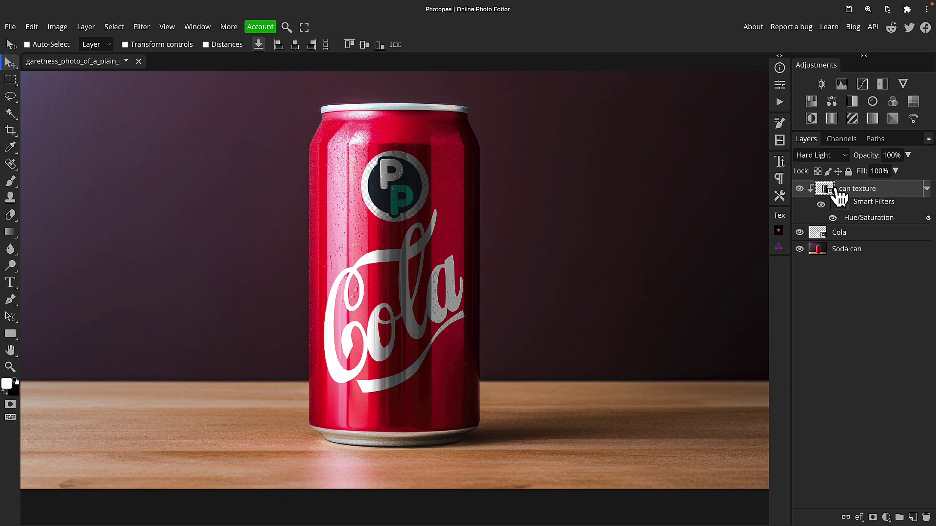
Apply Levels to the can texture with input values 0, 1.03 and 217
key(ctrl)
key(ctrl+l)
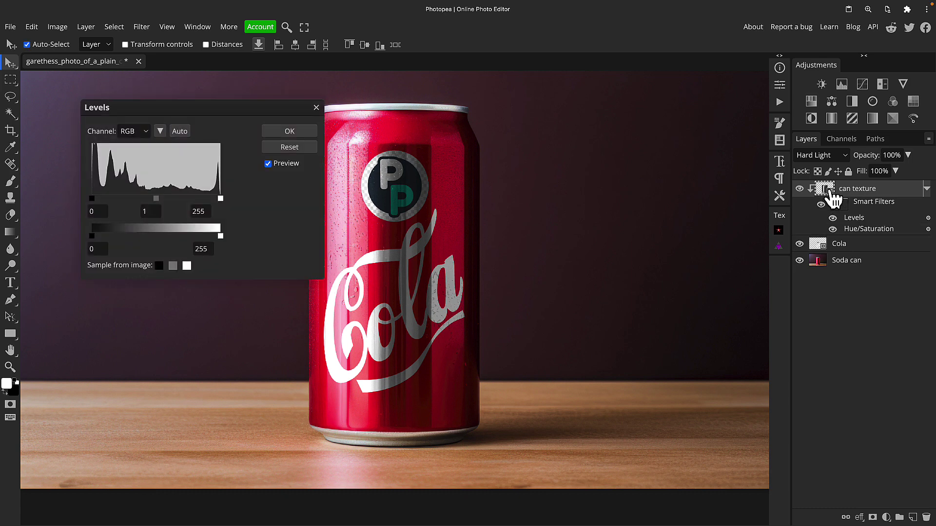
drag(151, 115, 565, 129)
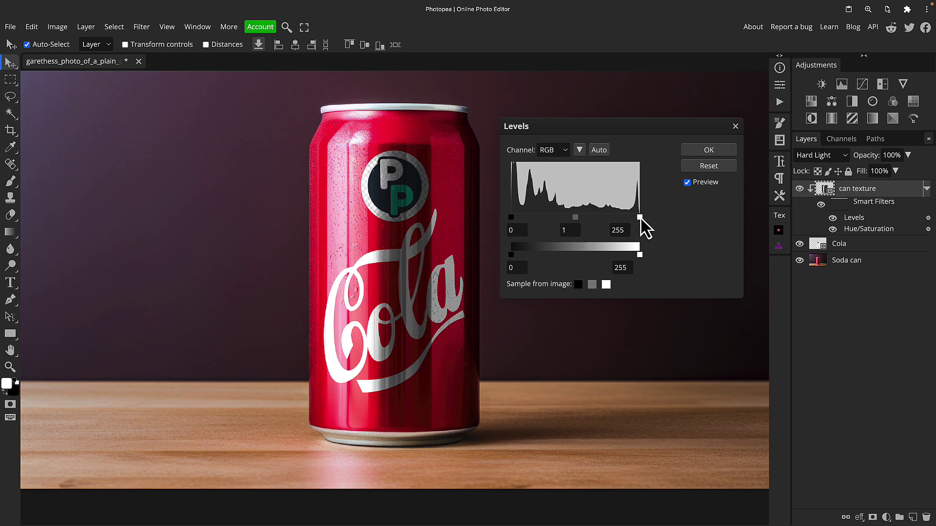
drag(640, 220, 616, 222)
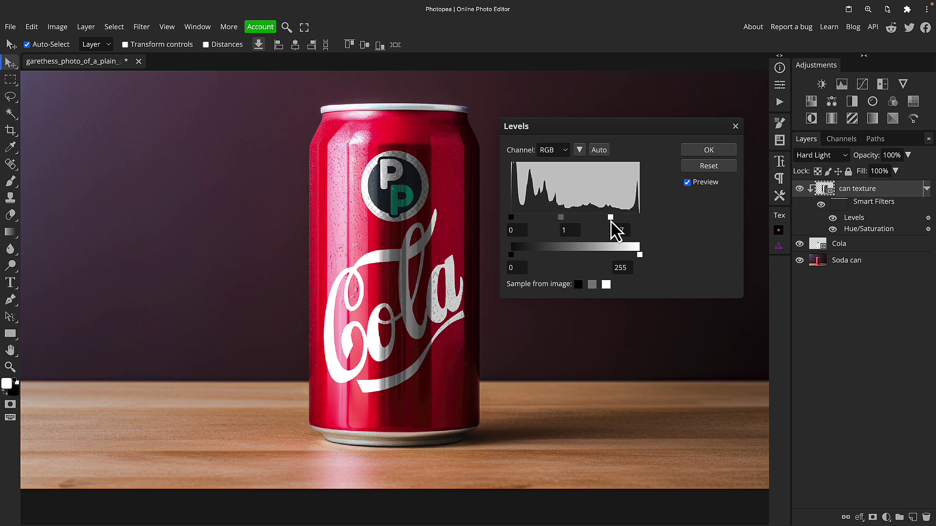
drag(615, 230, 624, 232)
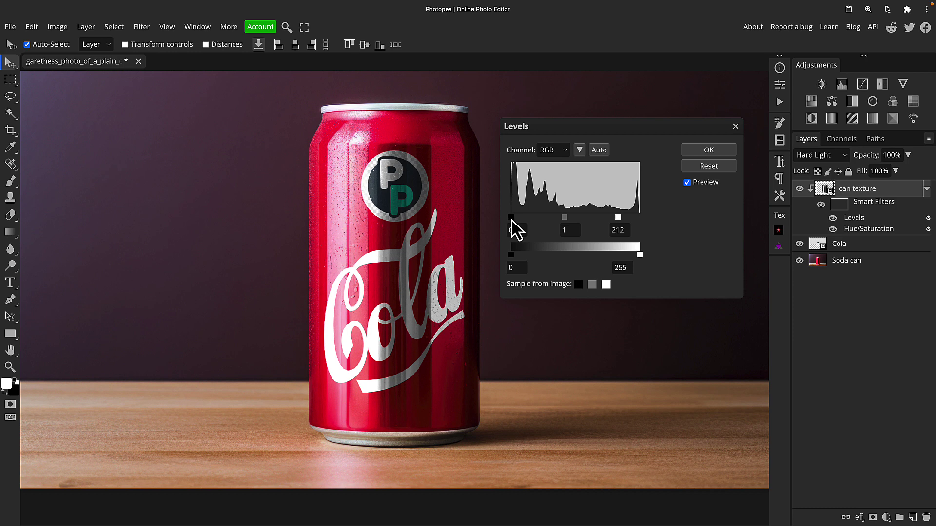
mouse_move(511, 218)
mouse_down()
mouse_move(520, 220)
mouse_move(511, 220)
mouse_up()
drag(618, 218, 564, 219)
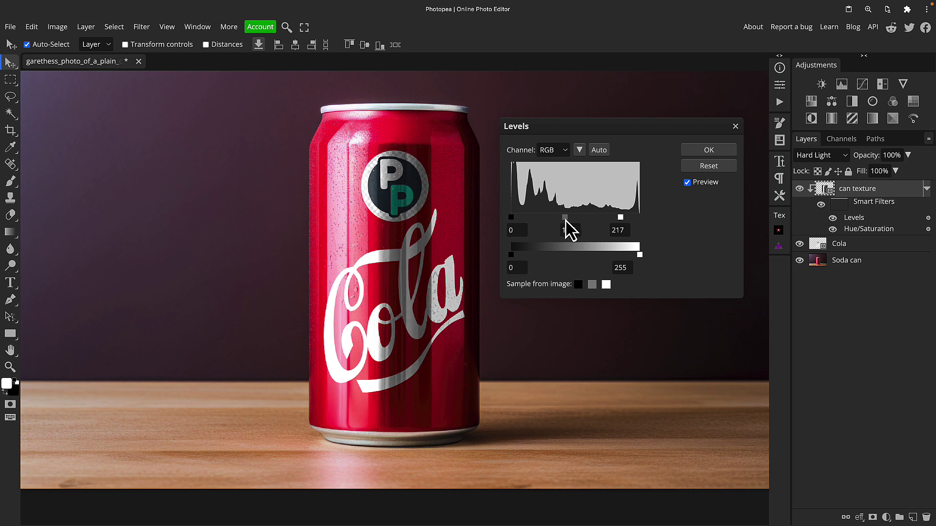
click(717, 154)
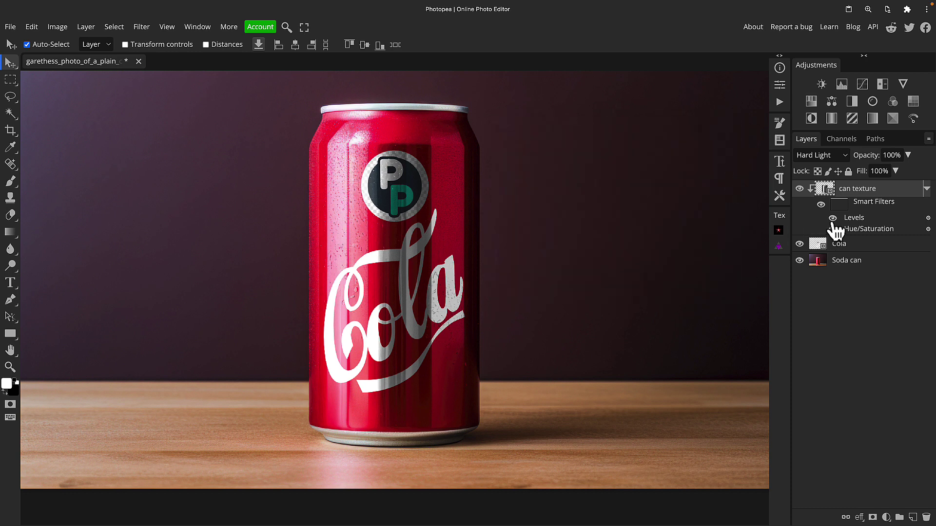
click(833, 218)
click(833, 219)
click(833, 218)
click(833, 218)
click(833, 229)
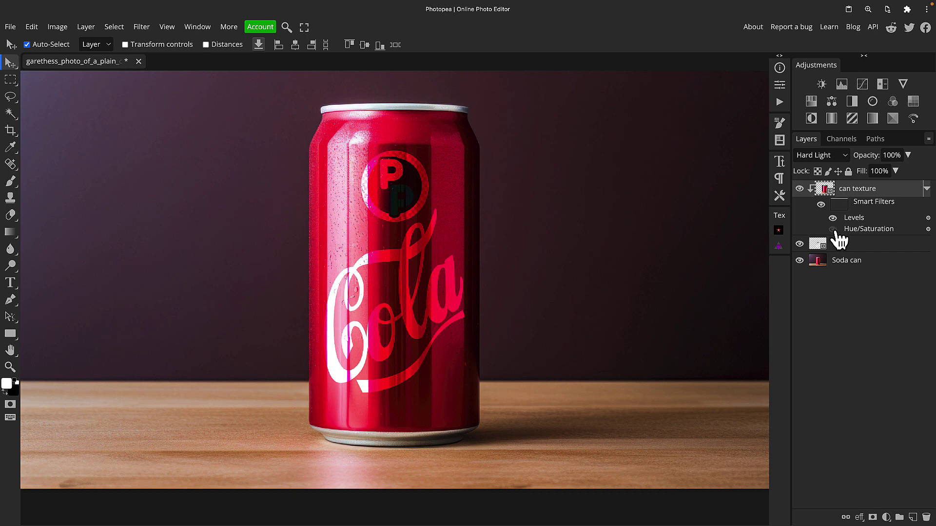
click(833, 229)
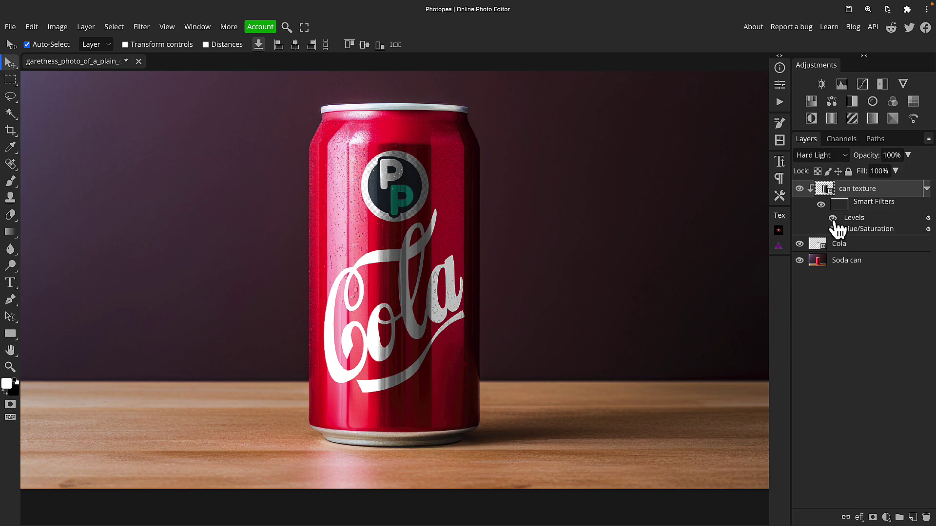
click(833, 218)
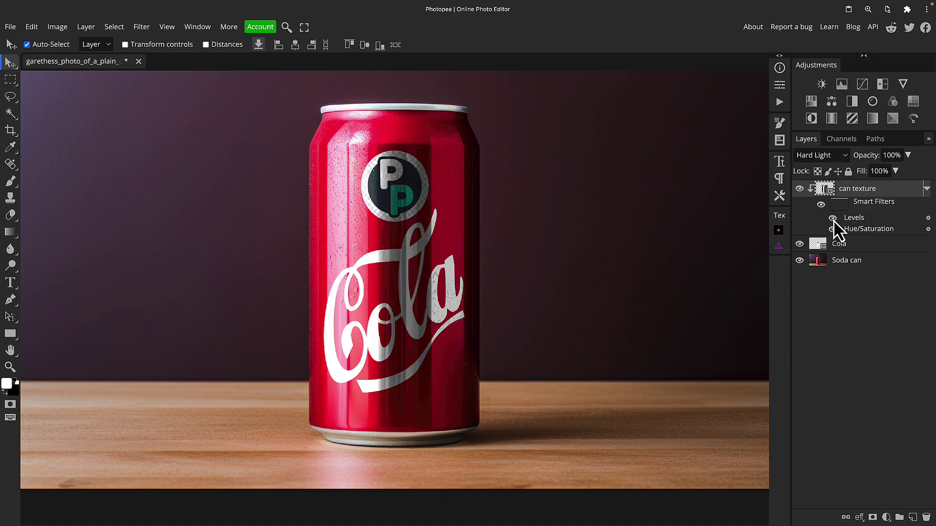